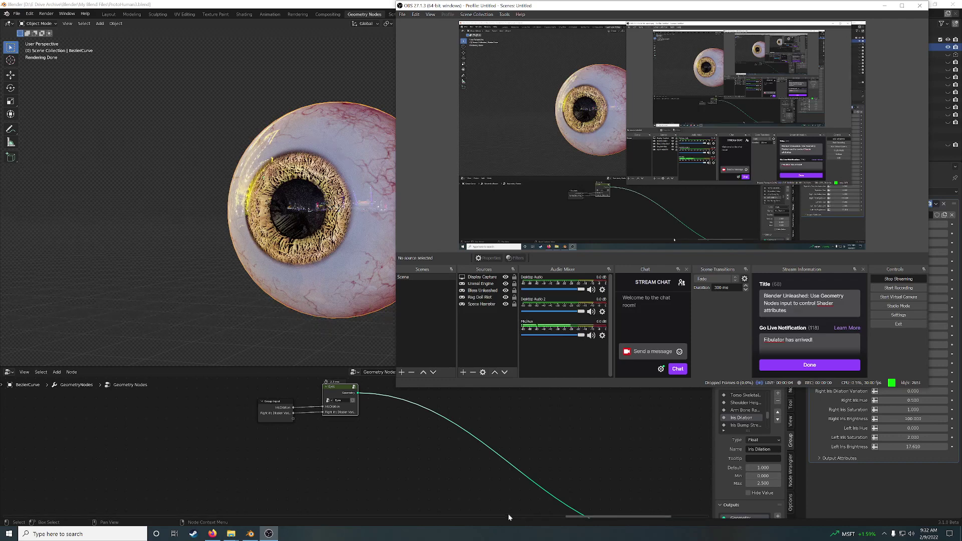
Hide OBS and lower the modifier's Iris Dilation to about 0.74 so both pupils shrink.
click(268, 534)
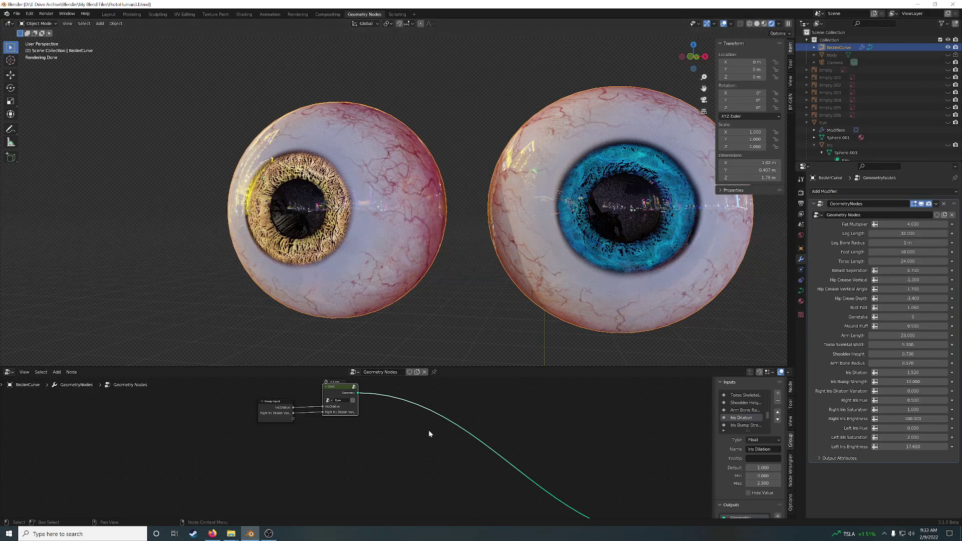
middle_drag(443, 255, 444, 257)
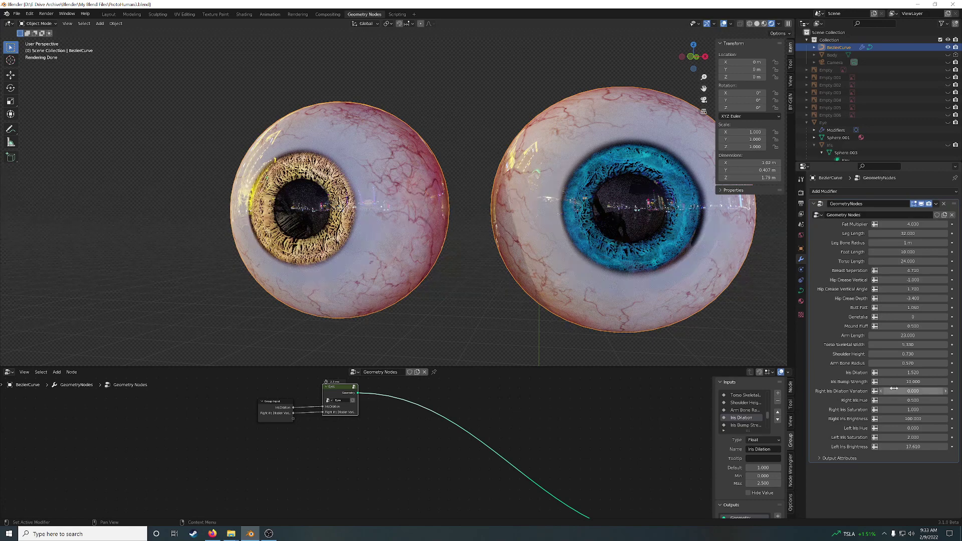
drag(913, 372, 881, 373)
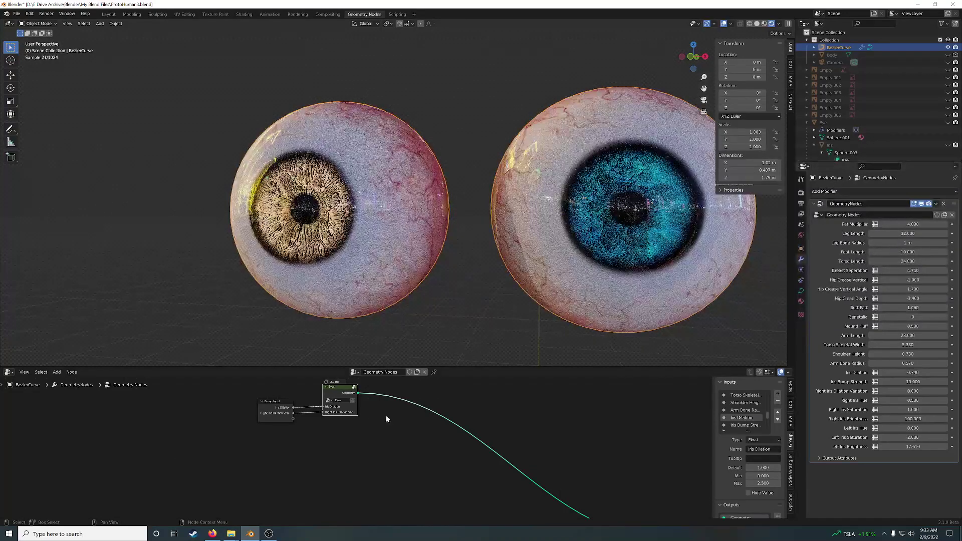
Enter the Eyes node group and tidy the Object Info nodes up to the Group Output.
click(353, 390)
middle_drag(432, 423, 530, 431)
drag(308, 434, 303, 430)
middle_drag(377, 454, 384, 394)
click(304, 478)
drag(304, 477, 298, 479)
middle_drag(452, 412, 449, 472)
scroll(334, 441, up, 2)
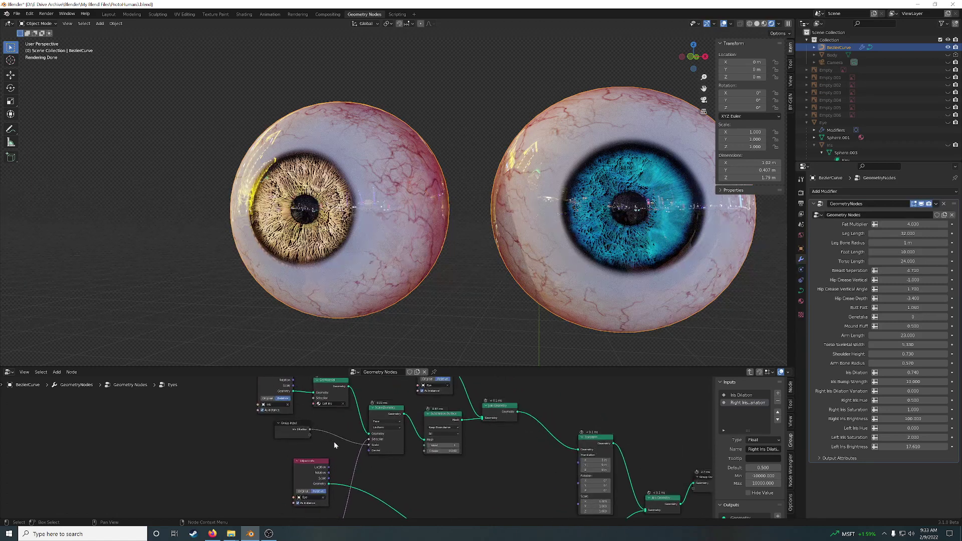
middle_drag(326, 414, 333, 426)
drag(342, 405, 340, 403)
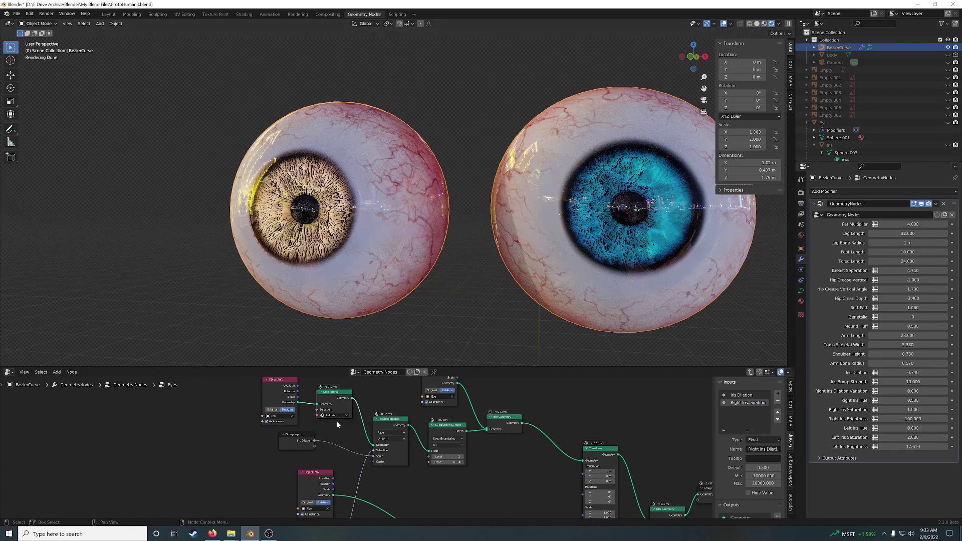
mouse_move(332, 397)
mouse_down()
mouse_move(321, 401)
mouse_move(334, 403)
mouse_up()
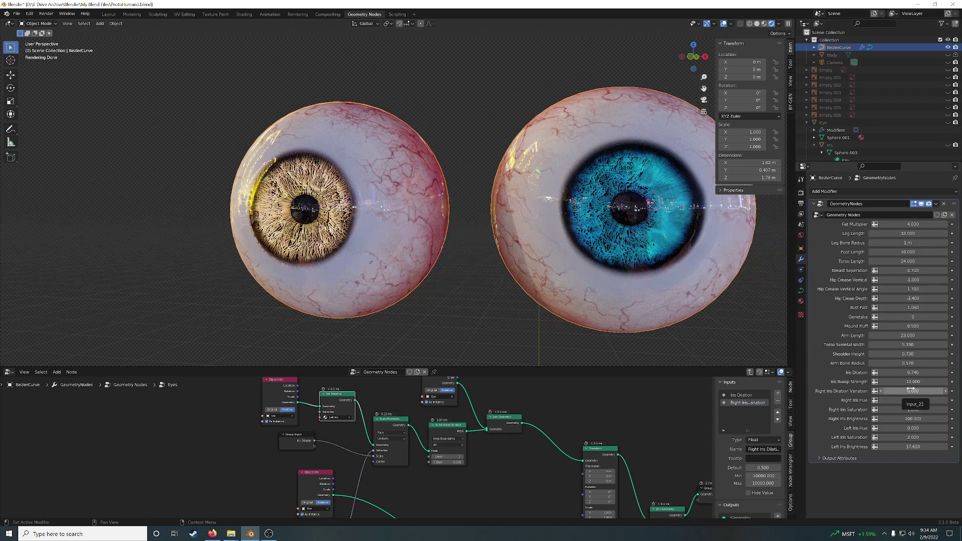
mouse_move(911, 390)
mouse_down()
mouse_move(949, 390)
mouse_move(897, 372)
mouse_move(920, 401)
mouse_up()
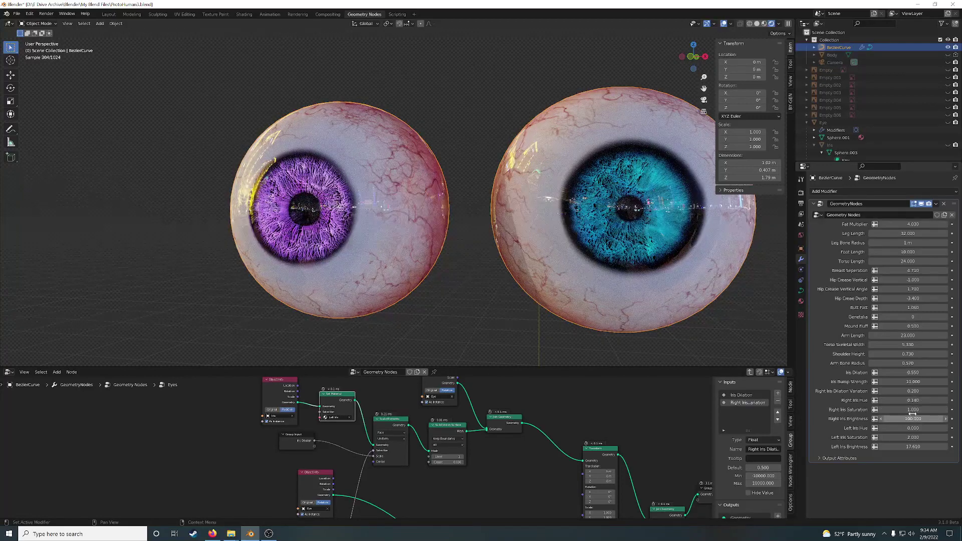
drag(912, 410, 912, 409)
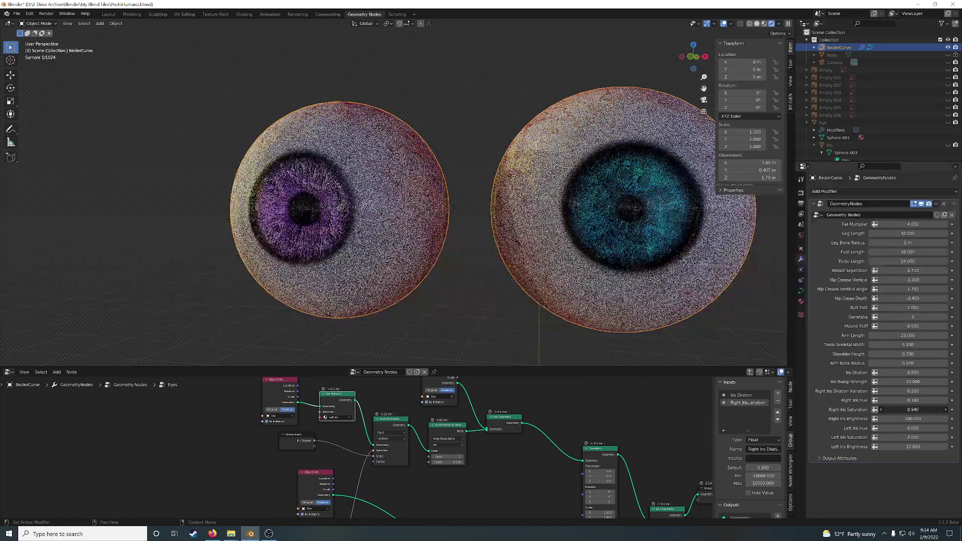
drag(911, 409, 912, 410)
key(ctrl+z)
key(ctrl+z)
key(ctrl+z)
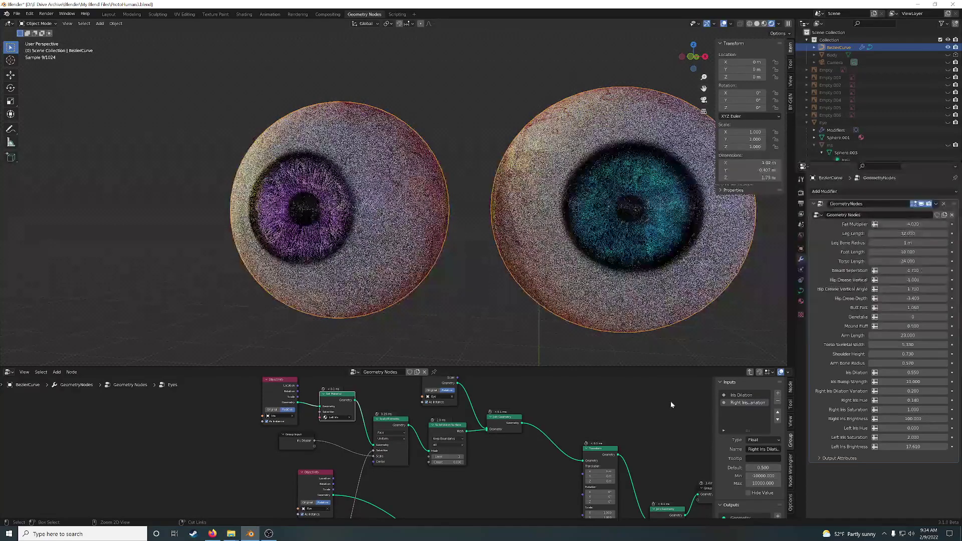
key(ctrl+z)
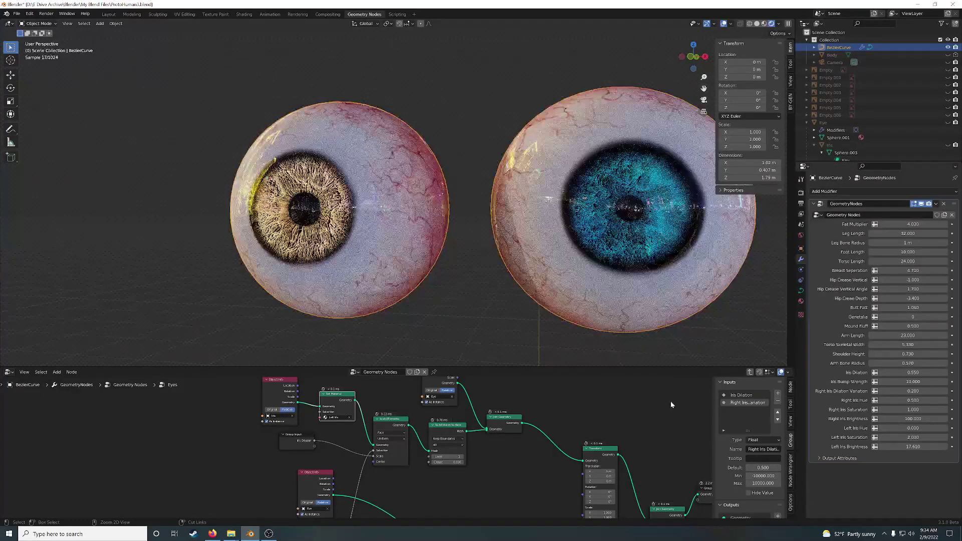
key(ctrl+z)
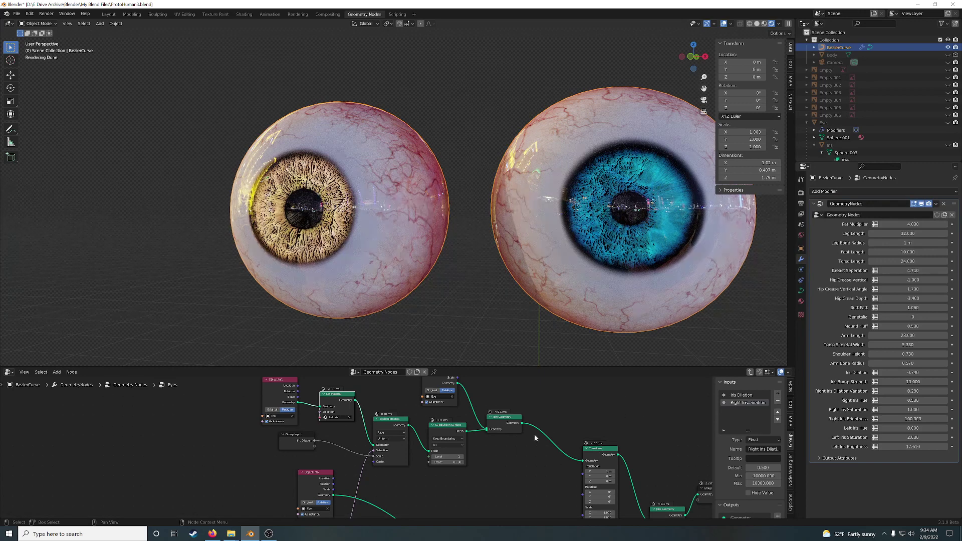
scroll(534, 438, down, 1)
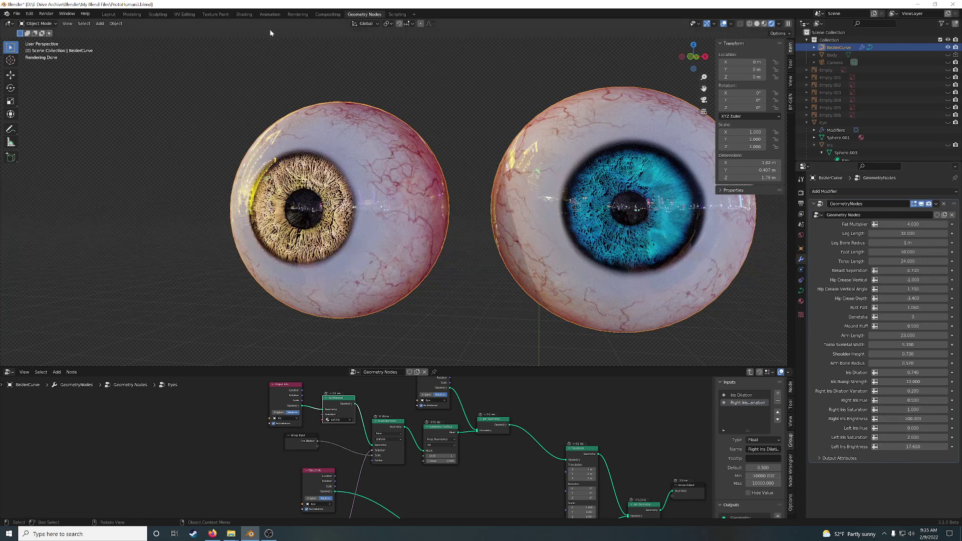
click(243, 14)
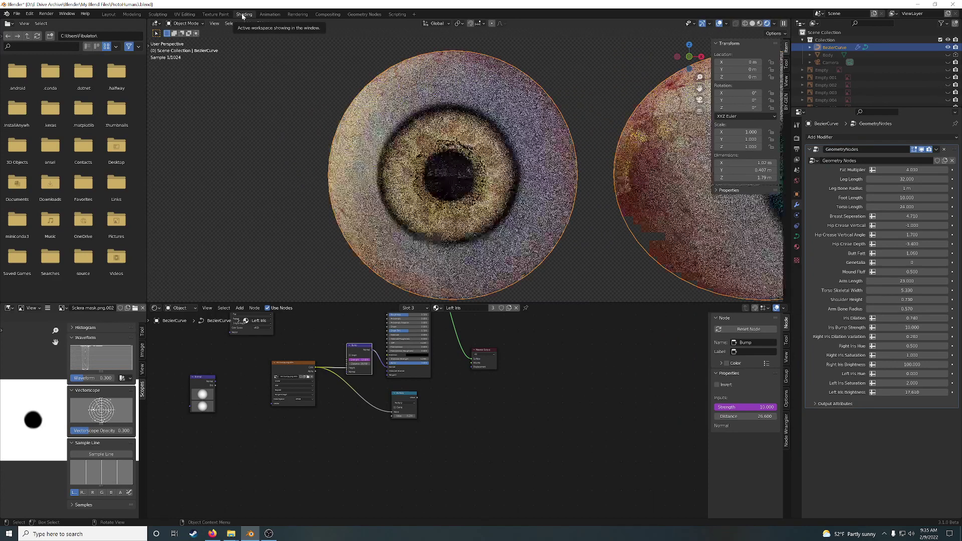
middle_drag(561, 382, 556, 432)
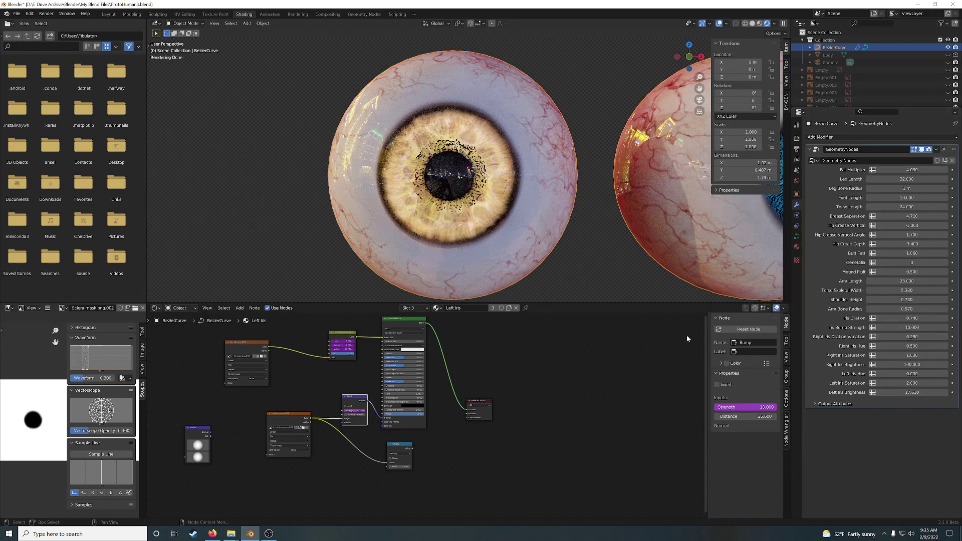
click(361, 14)
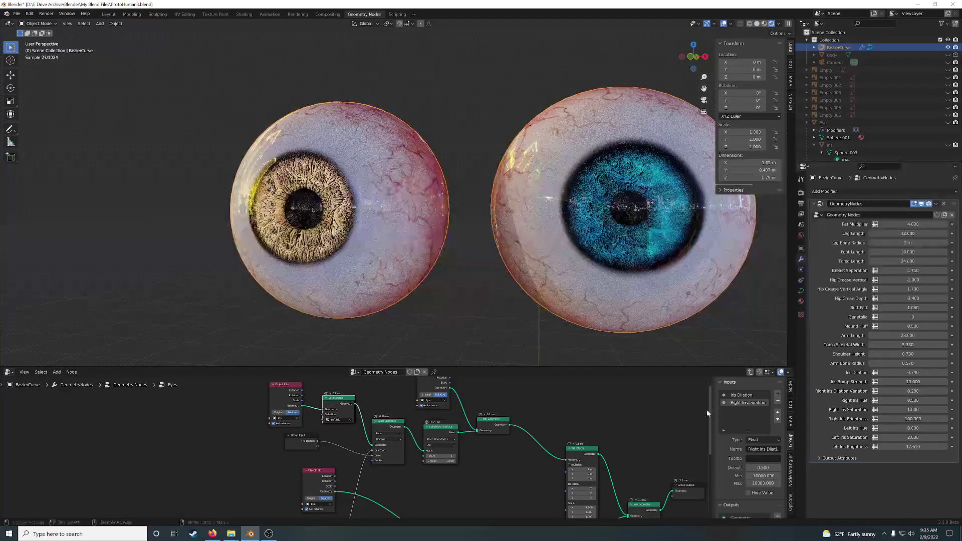
Leave the Eyes group and add a new float group input named 'Test' (default 0.000).
click(749, 372)
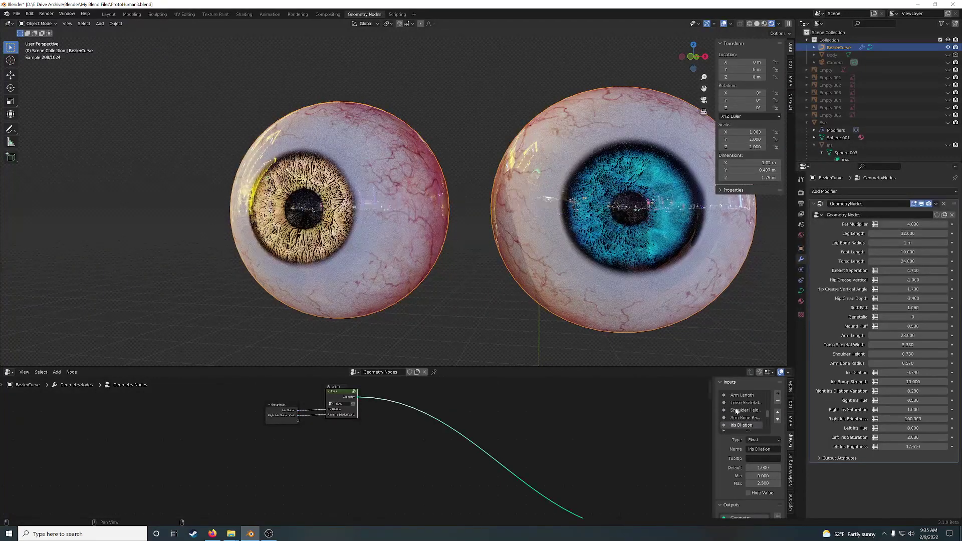
scroll(742, 418, down, 5)
click(776, 395)
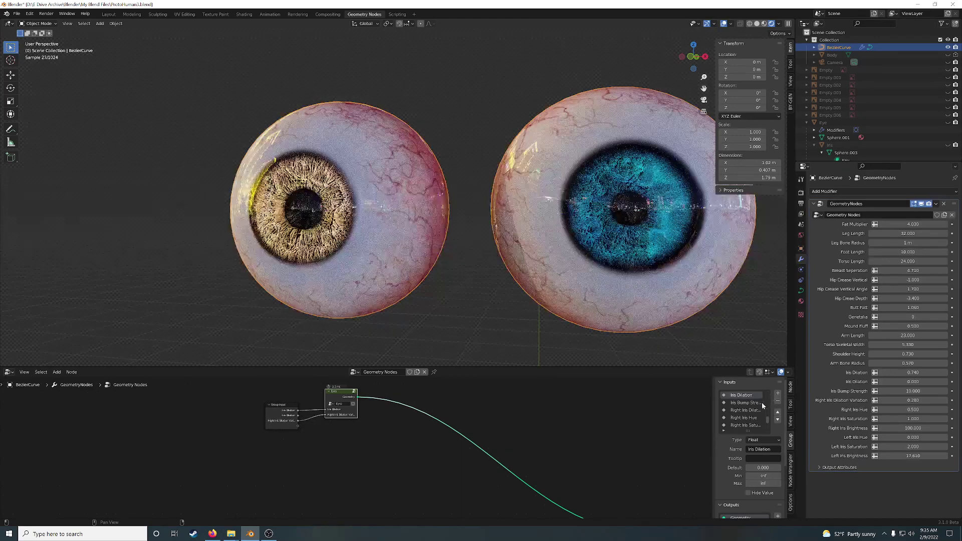
click(757, 450)
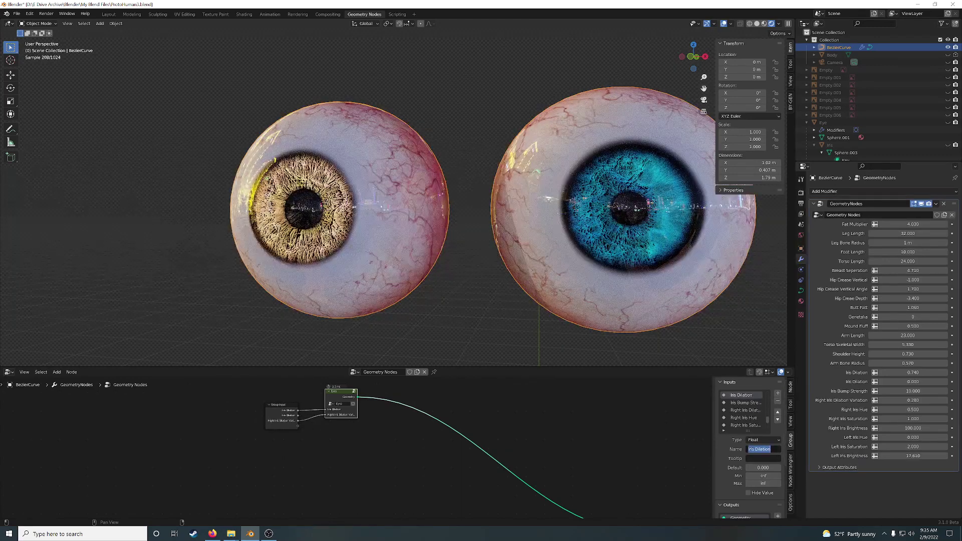
text(Test)
key(Return)
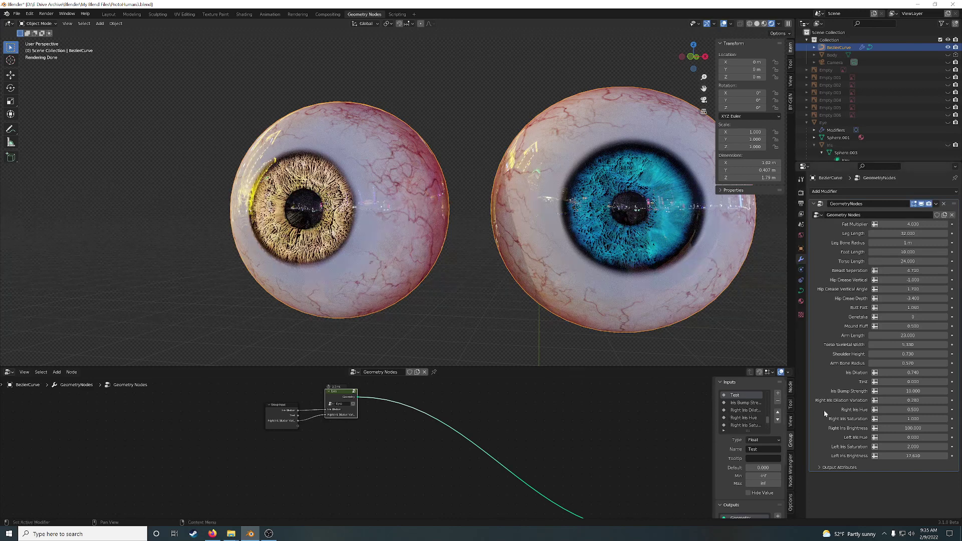
Copy the Test input as a driver and paste it onto the Left Iris Hue Saturation Value.
right_click(910, 382)
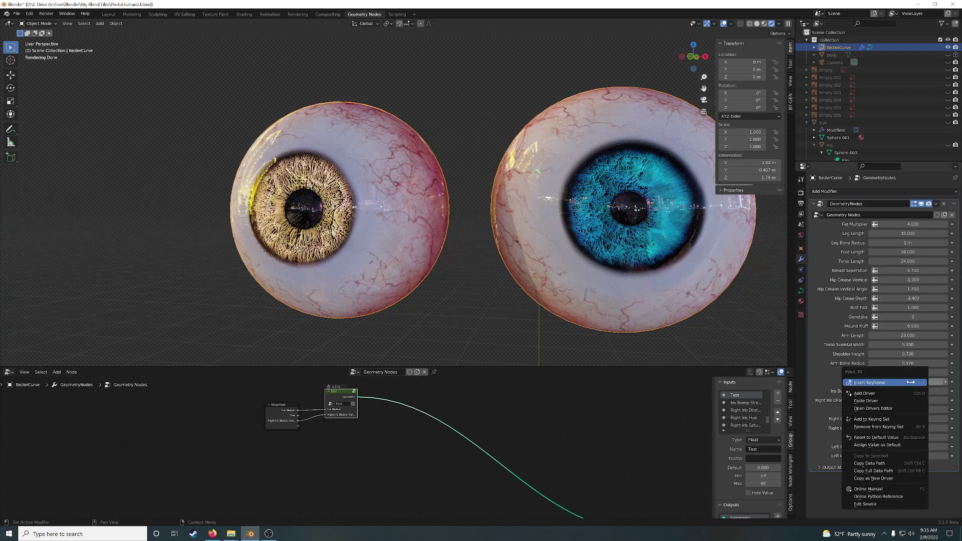
click(886, 478)
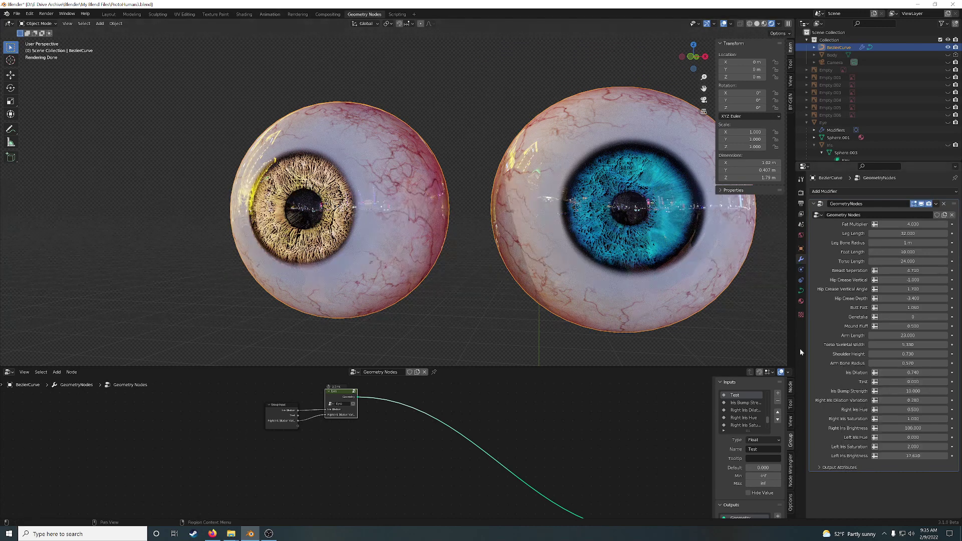
click(801, 301)
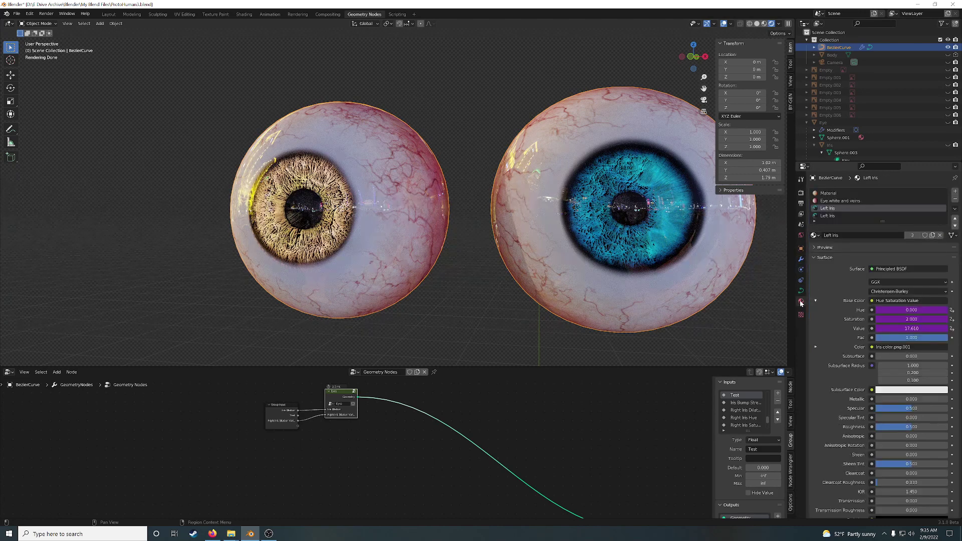
right_click(923, 328)
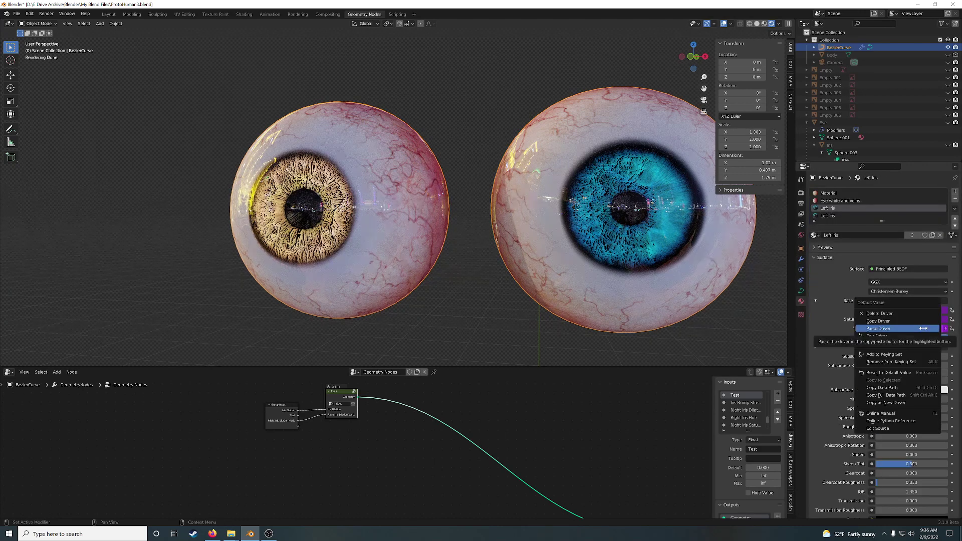
click(906, 313)
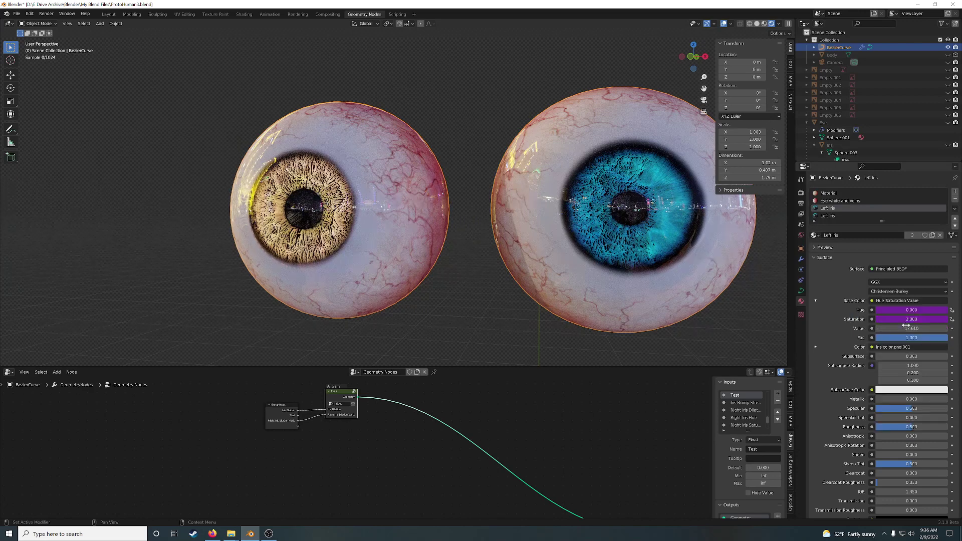
right_click(906, 328)
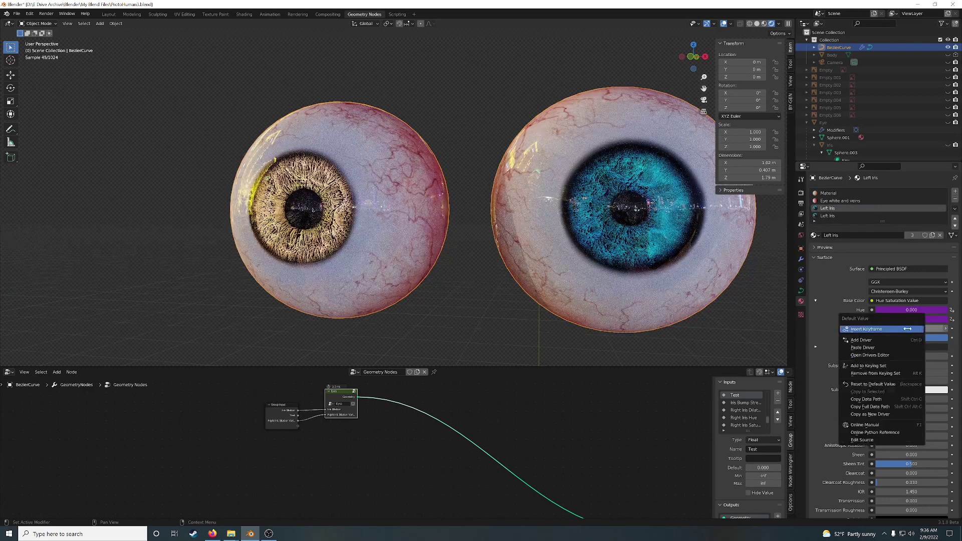
click(867, 347)
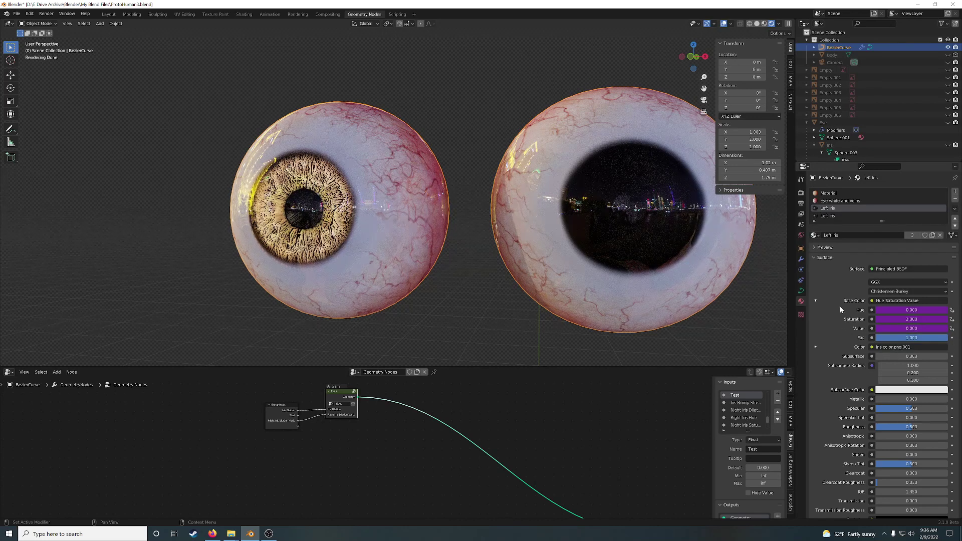
Raise the modifier's Test input to 19.420 to brighten the iris, then return to the material.
click(800, 258)
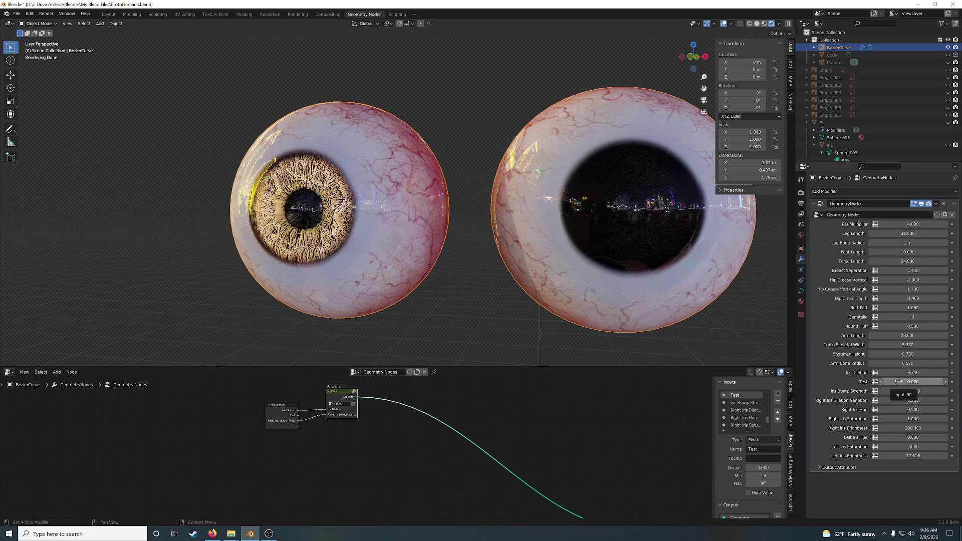
drag(899, 382, 957, 382)
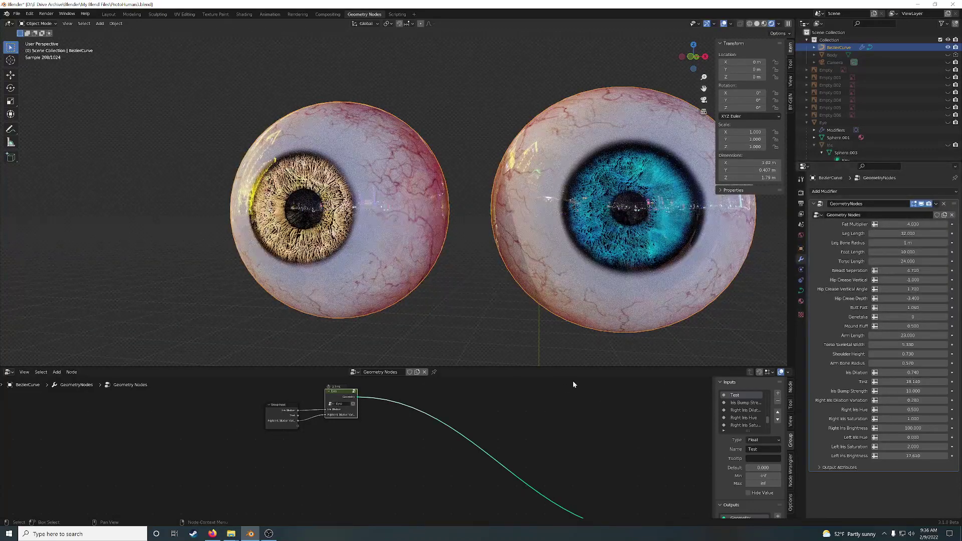
drag(910, 382, 907, 383)
right_click(907, 382)
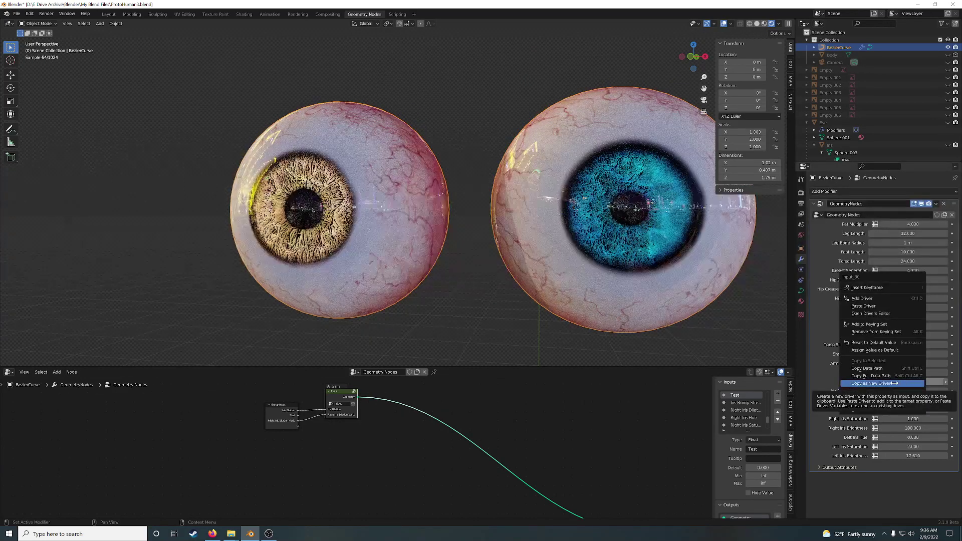
click(801, 301)
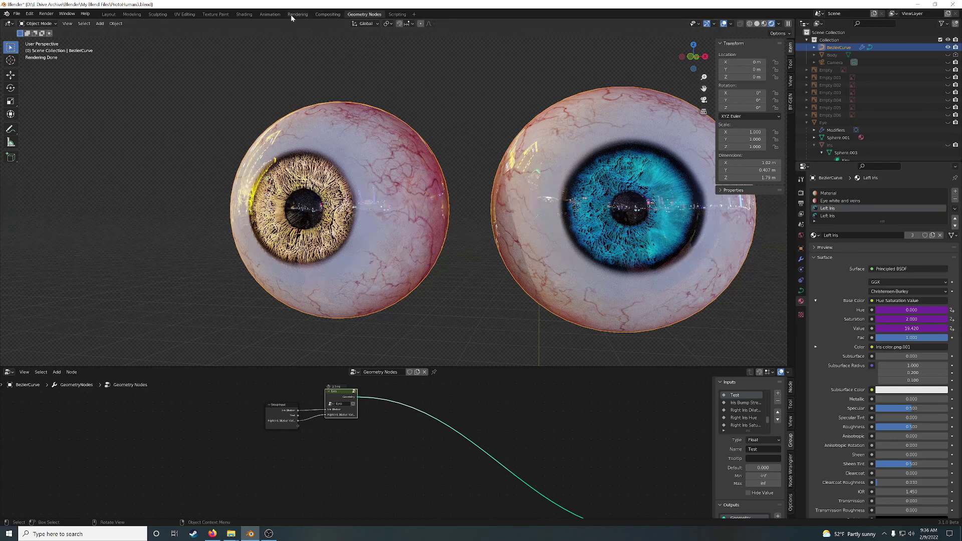
click(243, 14)
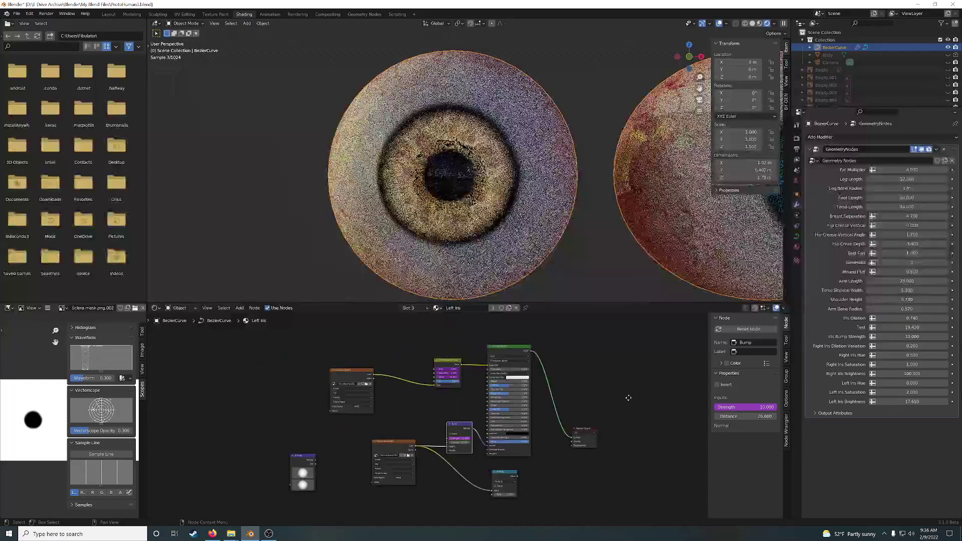
scroll(444, 382, up, 2)
drag(507, 369, 492, 358)
key(shift+a)
click(447, 451)
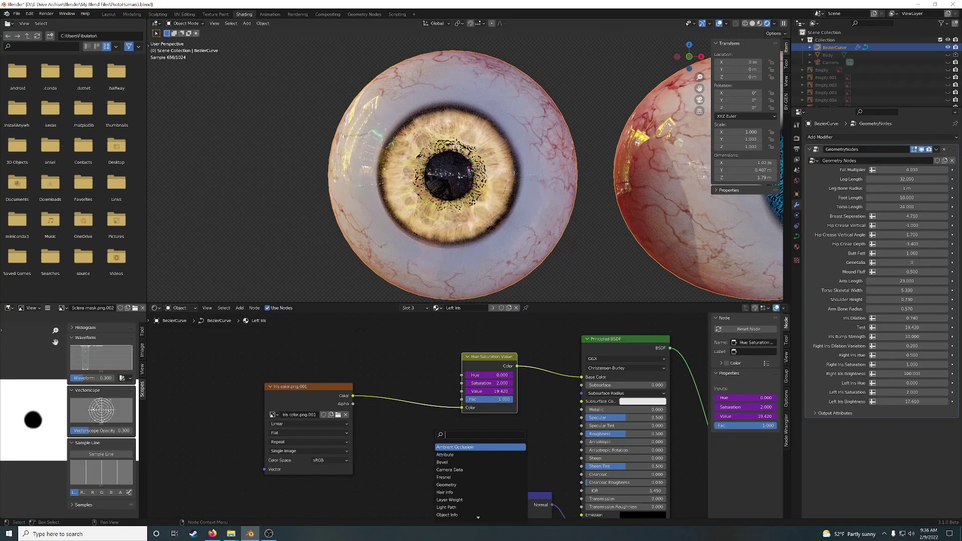
text(hue)
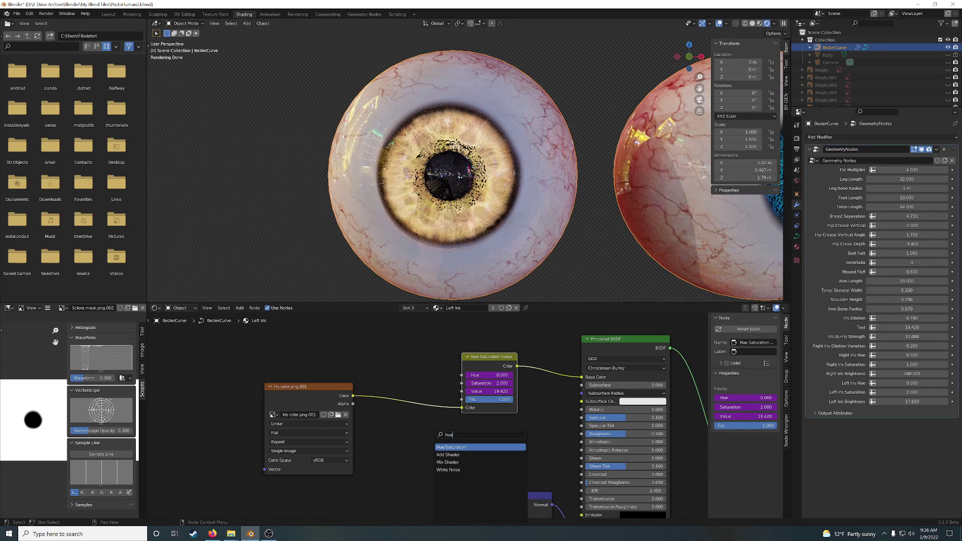
key(Return)
click(434, 441)
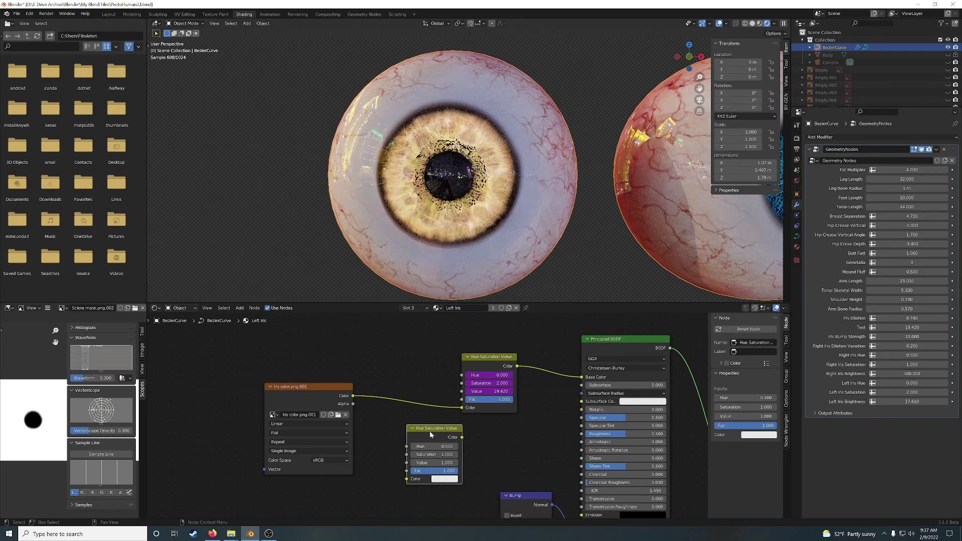
key(Delete)
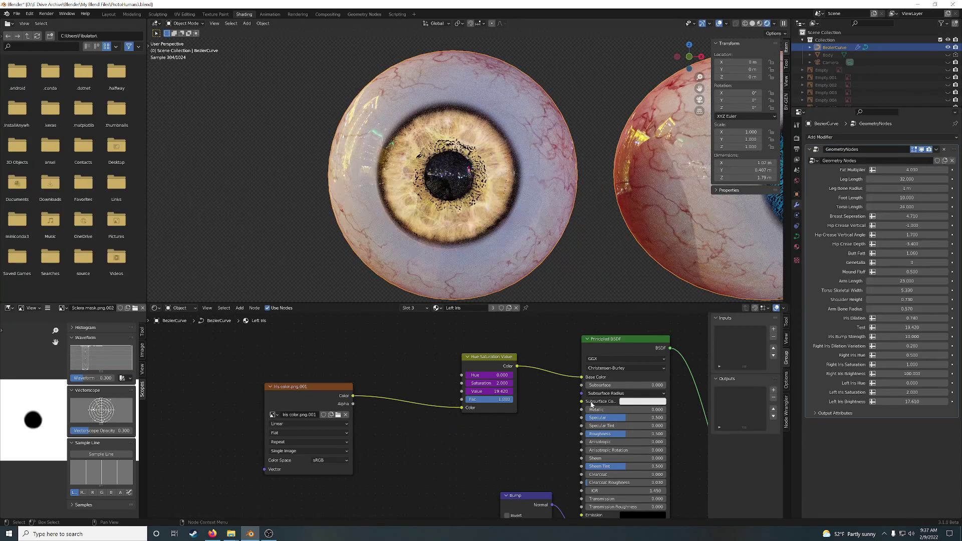
click(360, 14)
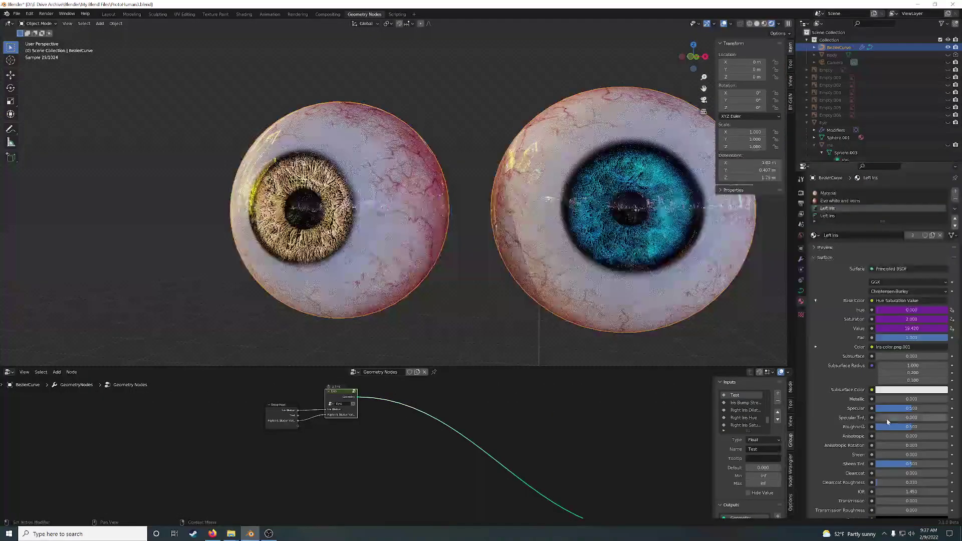
Enter 0 for the modifier's Test value and bring Right Iris Brightness down to 0.
click(801, 260)
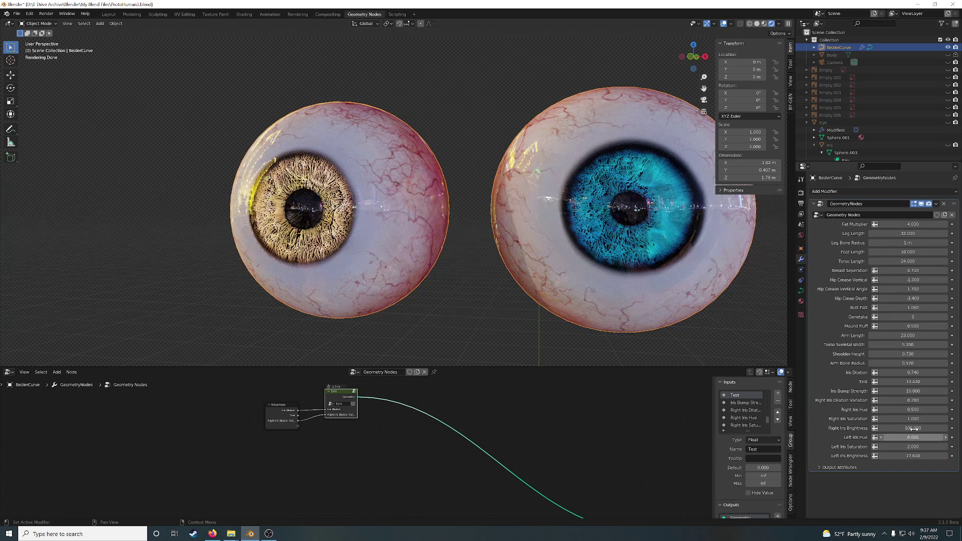
drag(912, 382, 891, 382)
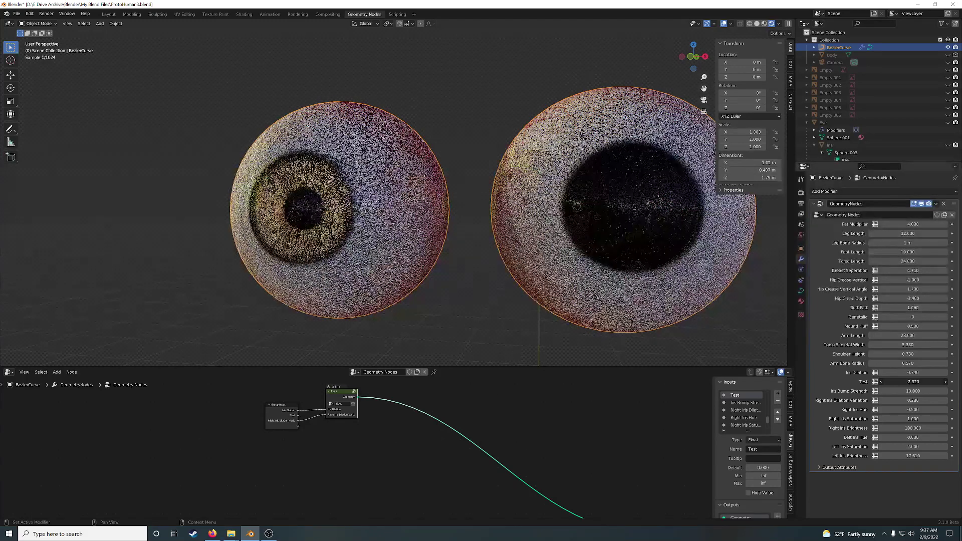
click(922, 382)
text(0)
key(Return)
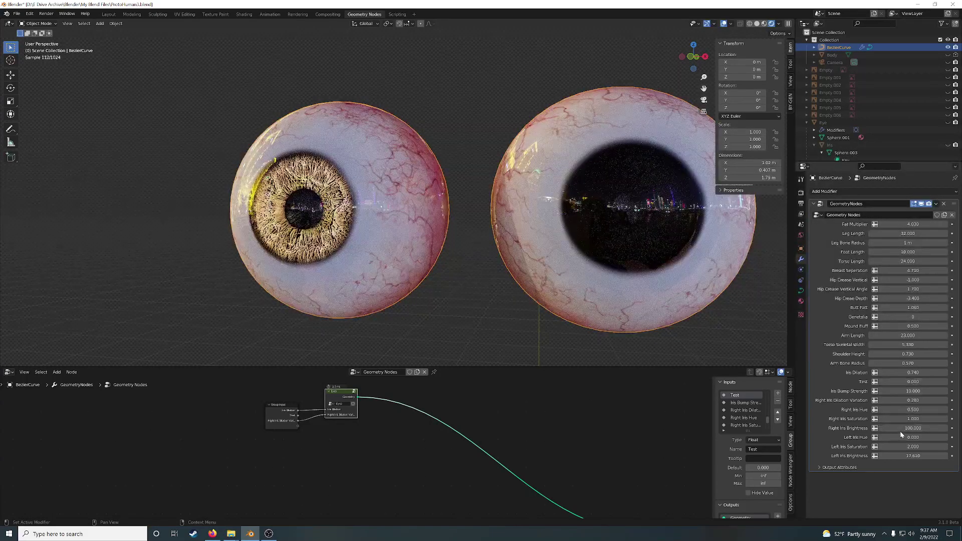
drag(904, 429, 907, 427)
mouse_move(659, 290)
middle_down()
mouse_move(673, 294)
mouse_move(651, 295)
middle_up()
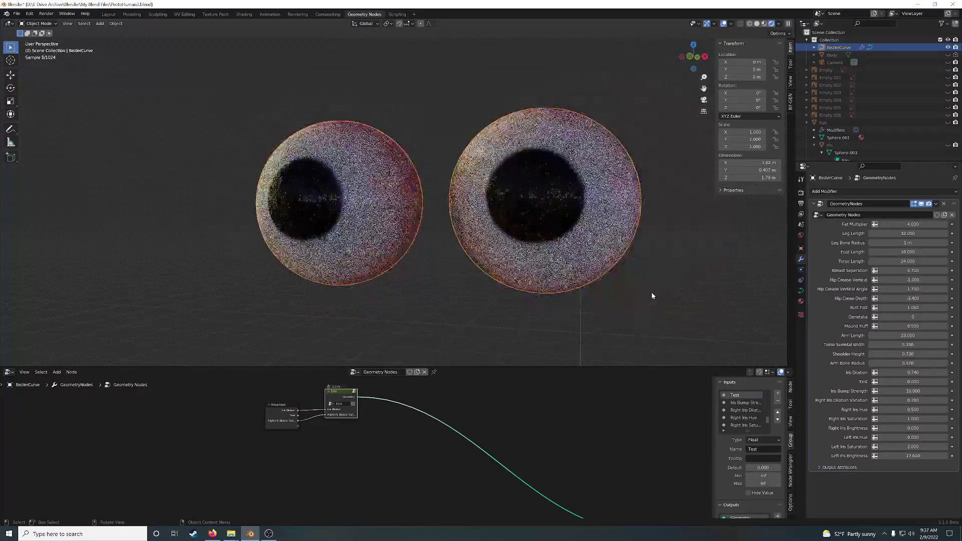
Zoom out and orbit to frame the eyes above the neck, then bring OBS Studio forward.
scroll(651, 295, down, 5)
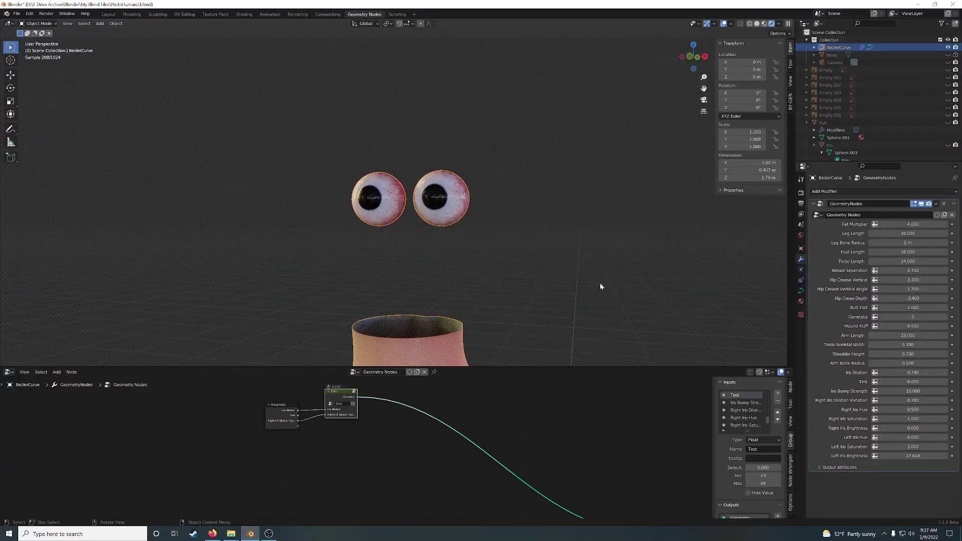
middle_drag(605, 282, 627, 283)
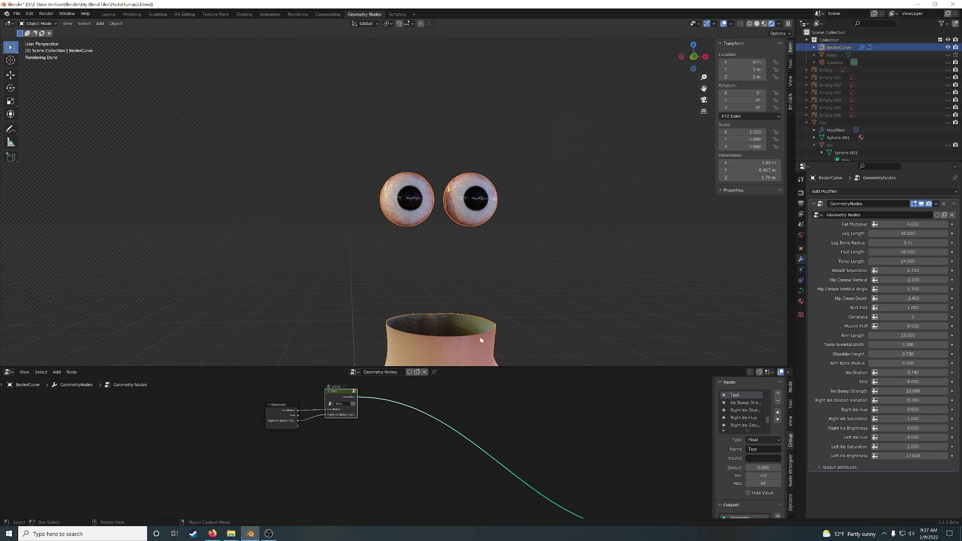
scroll(537, 328, down, 3)
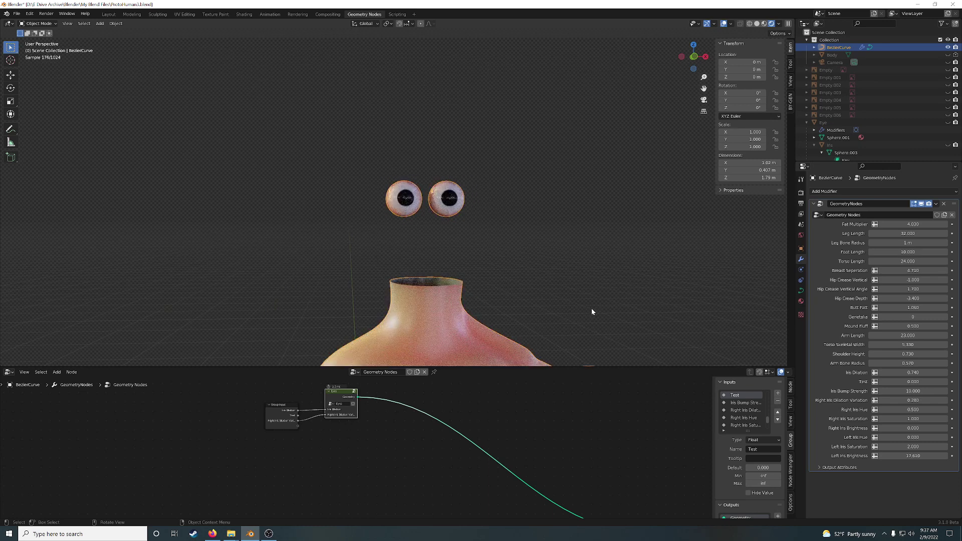
middle_drag(594, 310, 428, 328)
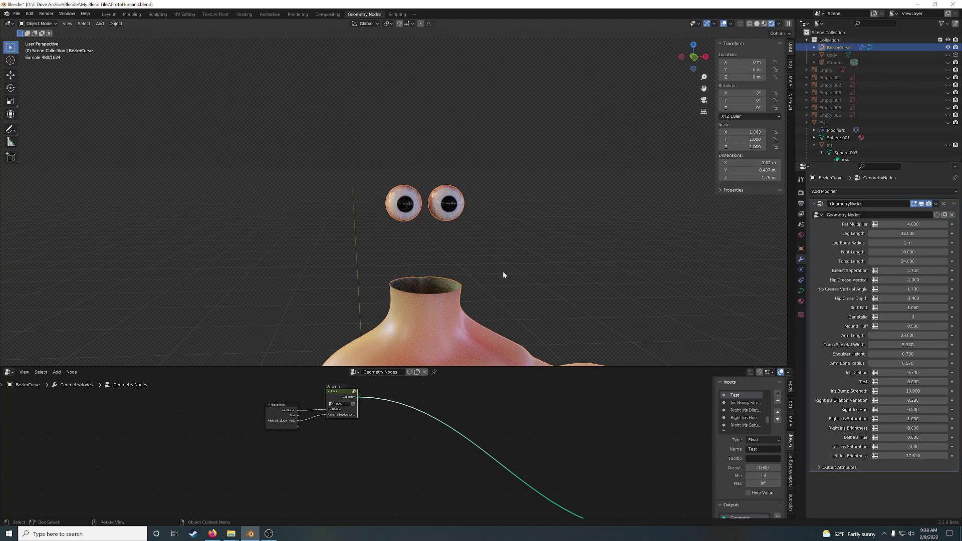
scroll(503, 273, up, 2)
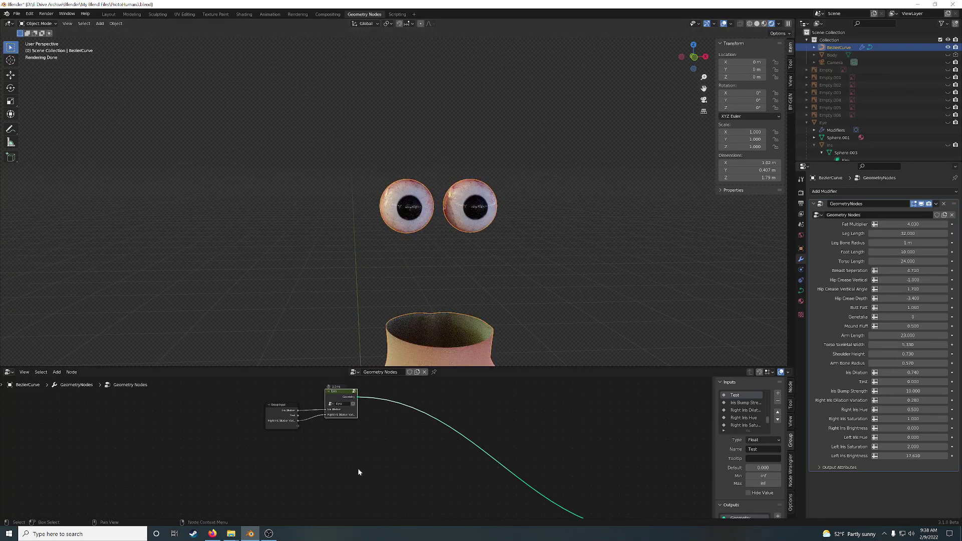
click(269, 534)
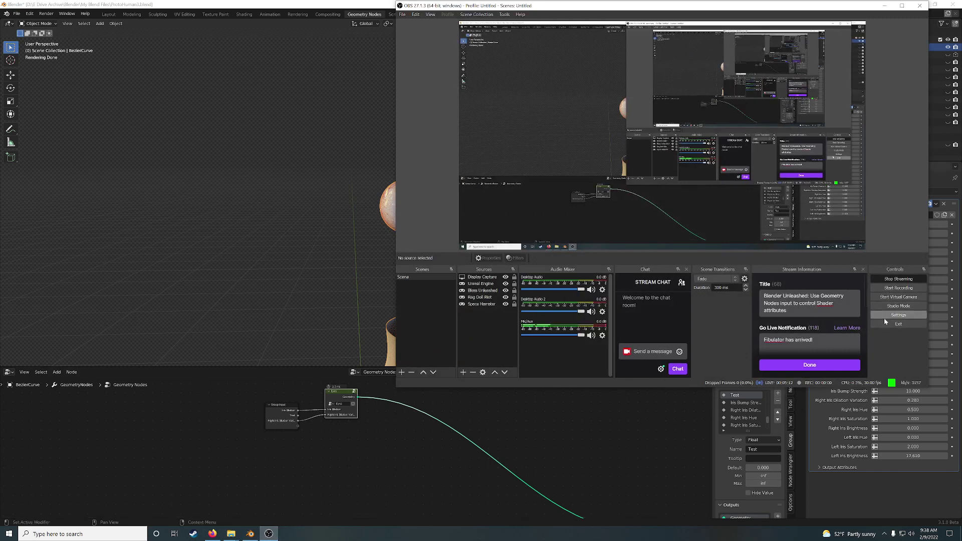